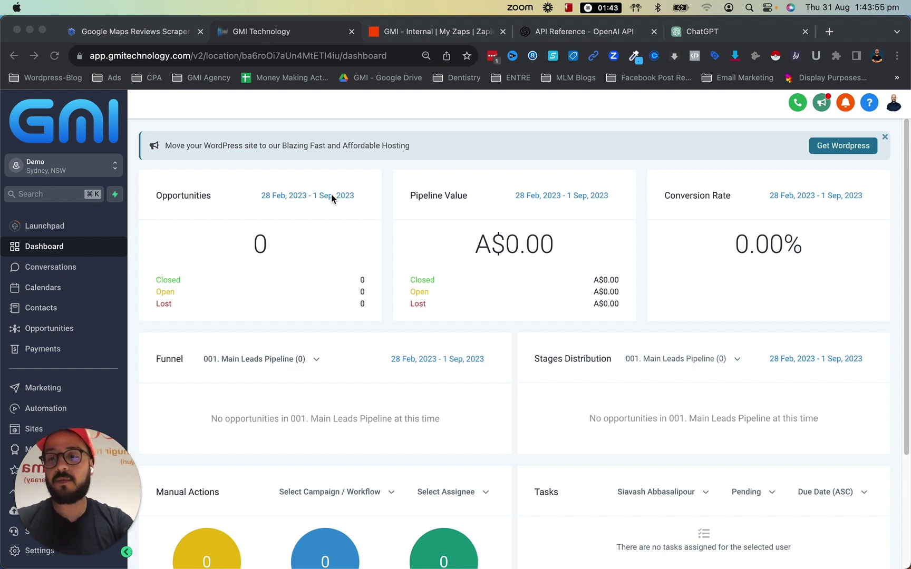
Go to Settings and scroll the Business Profile down to Missed Call Text Back.
{"action": "left_click_drag", "start_coordinate": [86, 484], "coordinate": [339, 355]}
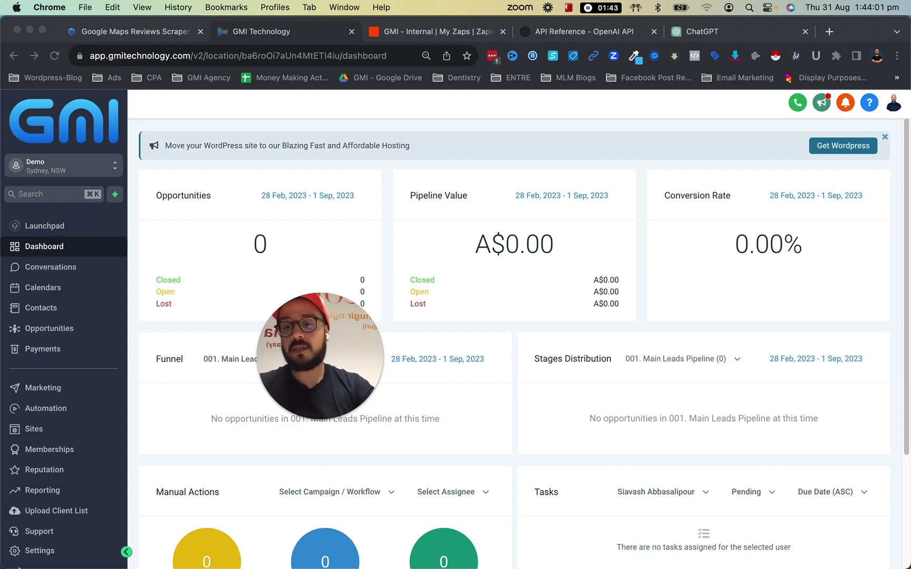
{"action": "left_click", "coordinate": [37, 551]}
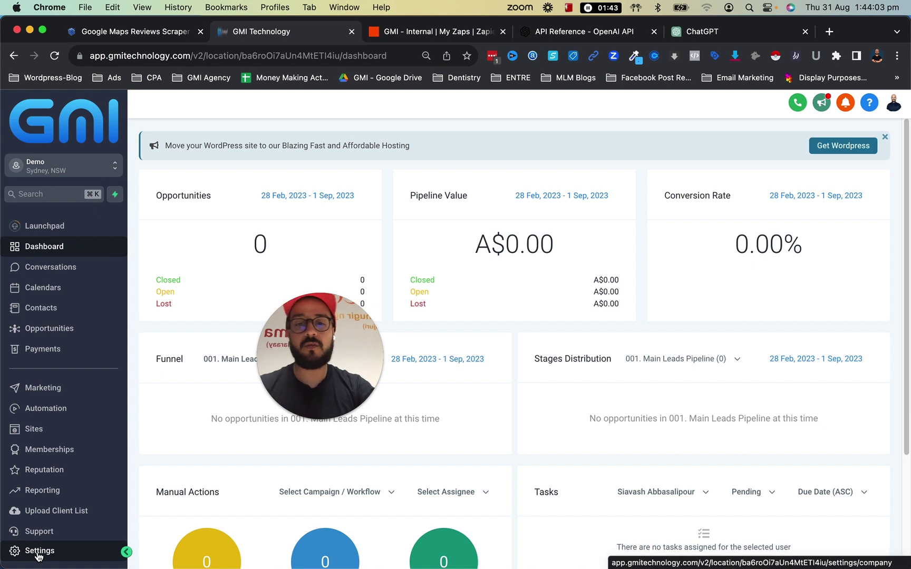
{"action": "left_click", "coordinate": [38, 551]}
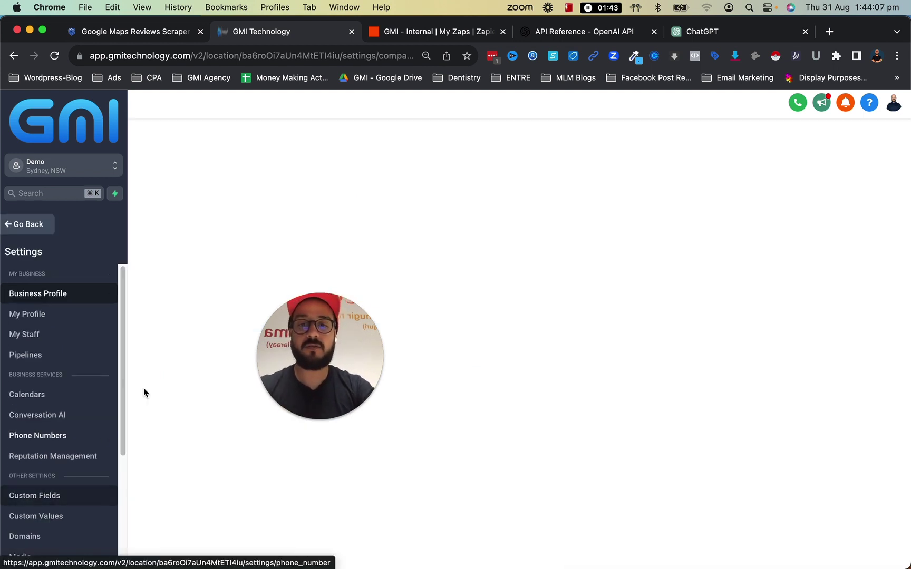
{"action": "left_click_drag", "start_coordinate": [319, 338], "coordinate": [244, 253]}
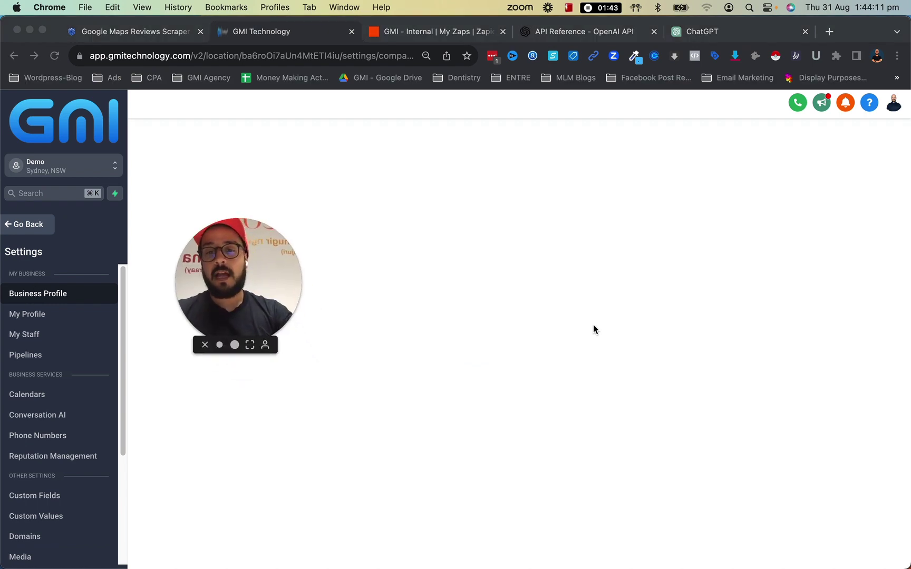
{"action": "scroll", "coordinate": [698, 283], "scroll_direction": "down", "scroll_amount": 5}
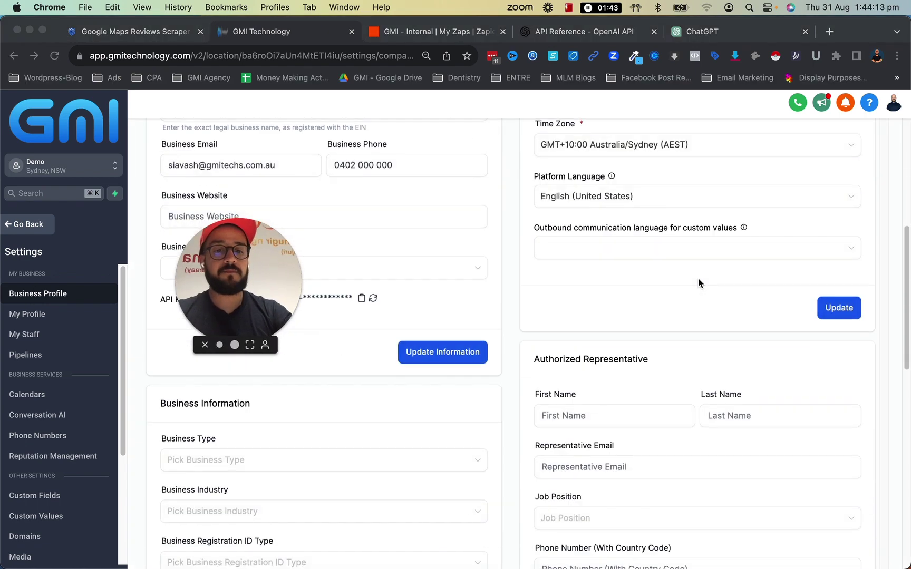
{"action": "scroll", "coordinate": [698, 283], "scroll_direction": "down", "scroll_amount": 7}
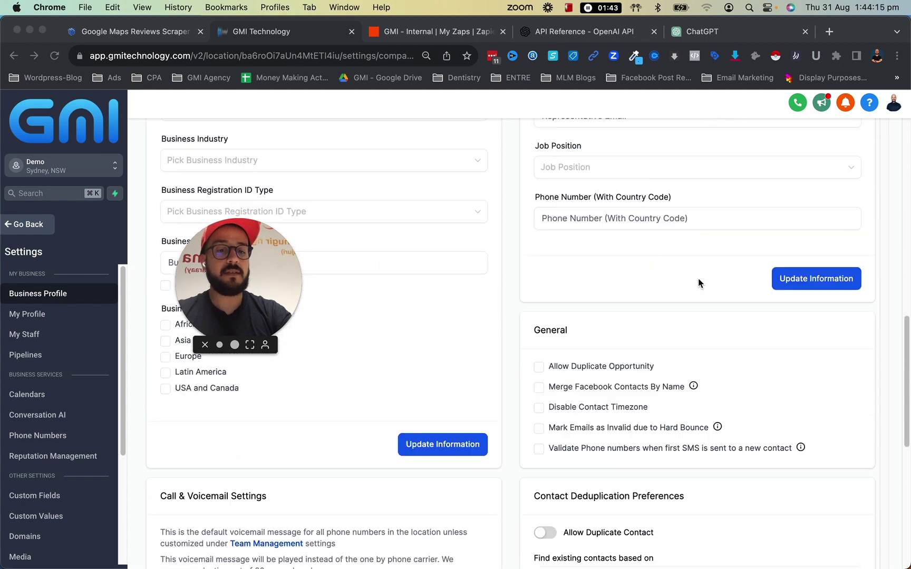
{"action": "scroll", "coordinate": [697, 283], "scroll_direction": "down", "scroll_amount": 3}
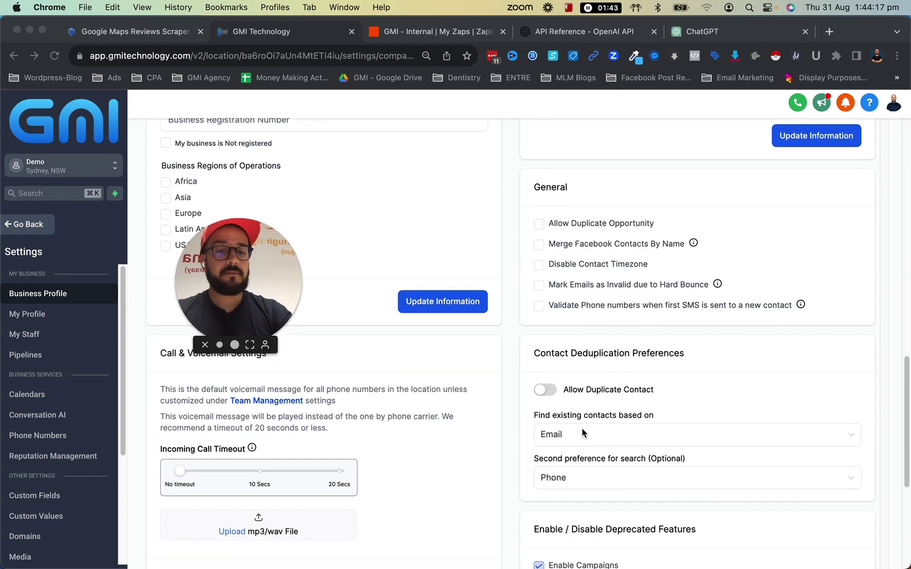
{"action": "scroll", "coordinate": [581, 432], "scroll_direction": "down", "scroll_amount": 8}
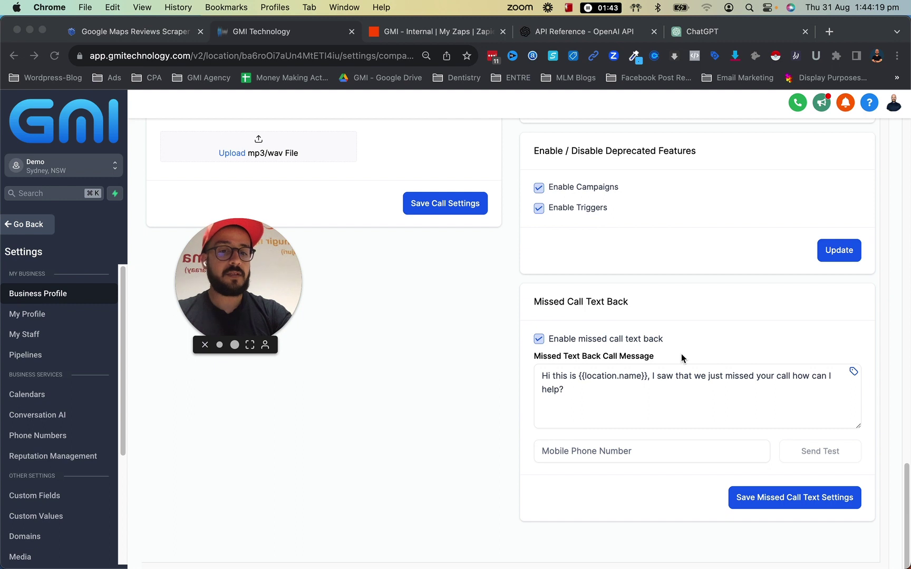
Review the missed-call text-back message and leave it unchanged.
{"action": "left_click", "coordinate": [565, 400]}
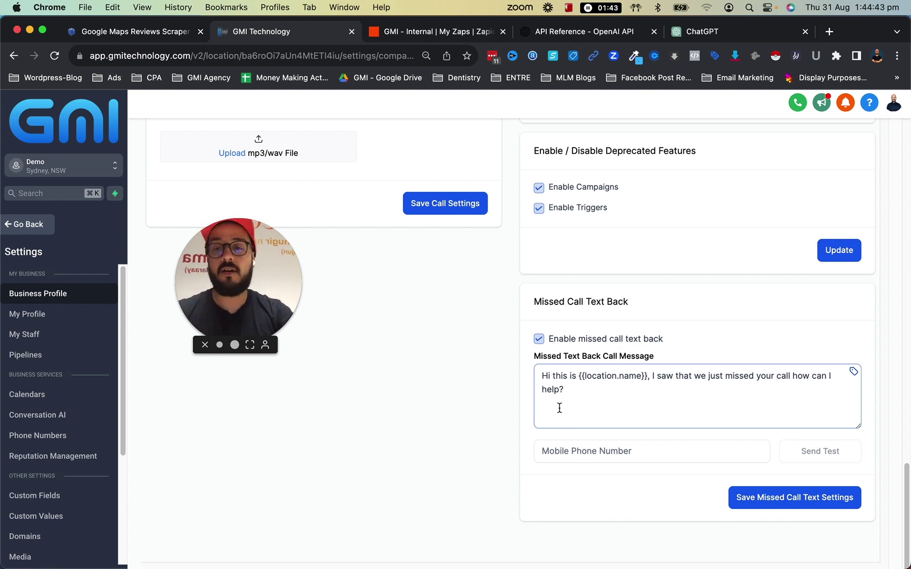
{"action": "left_click", "coordinate": [515, 425]}
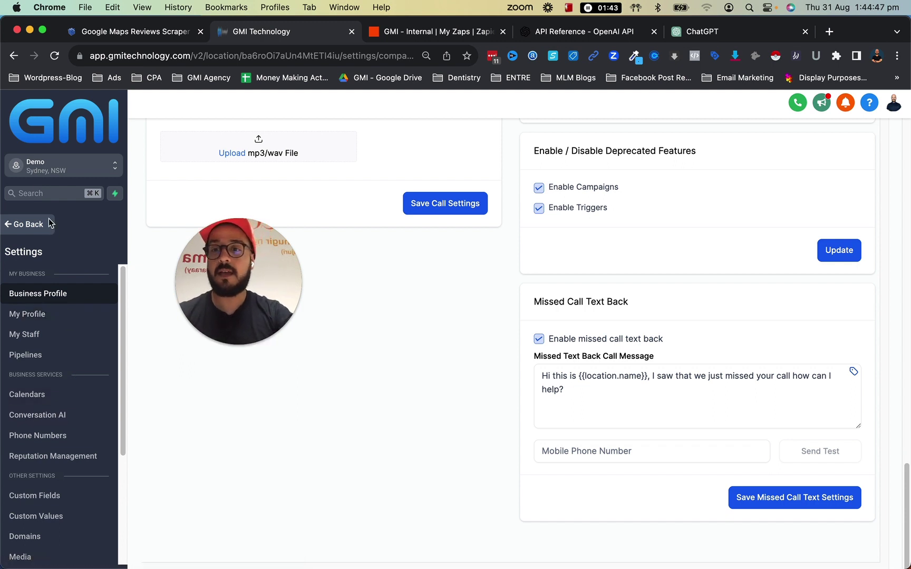
{"action": "left_click", "coordinate": [157, 179]}
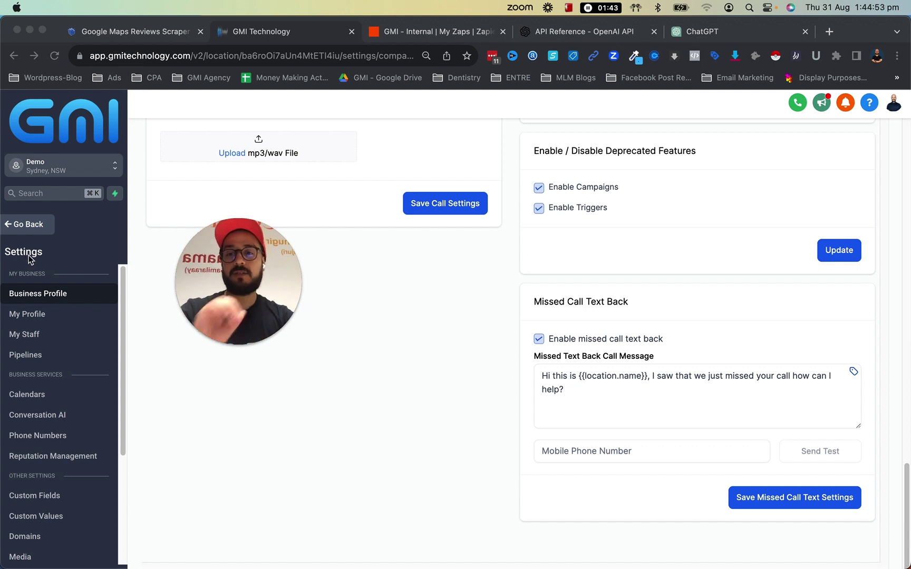
From the dashboard, create a blank workflow under Automation using Start from scratch.
{"action": "left_click", "coordinate": [27, 225]}
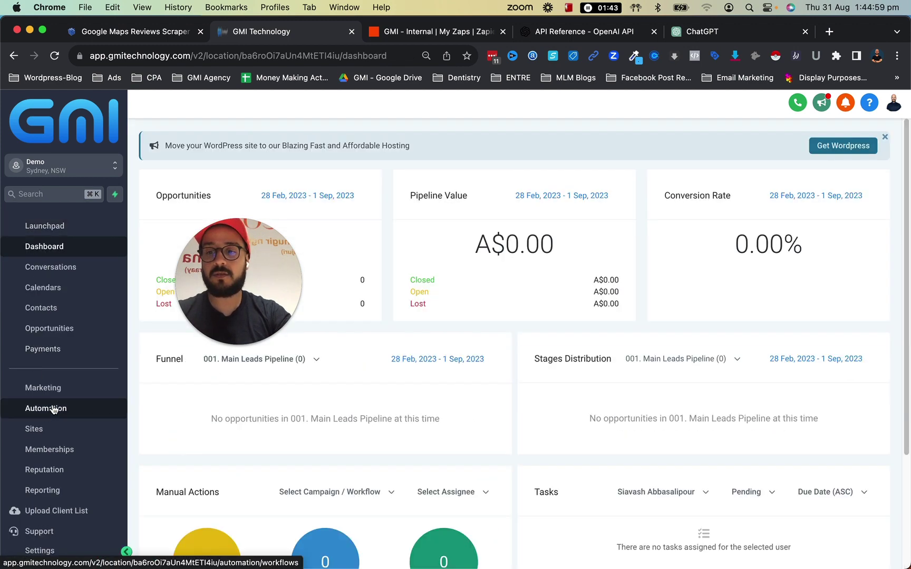
{"action": "left_click", "coordinate": [48, 409]}
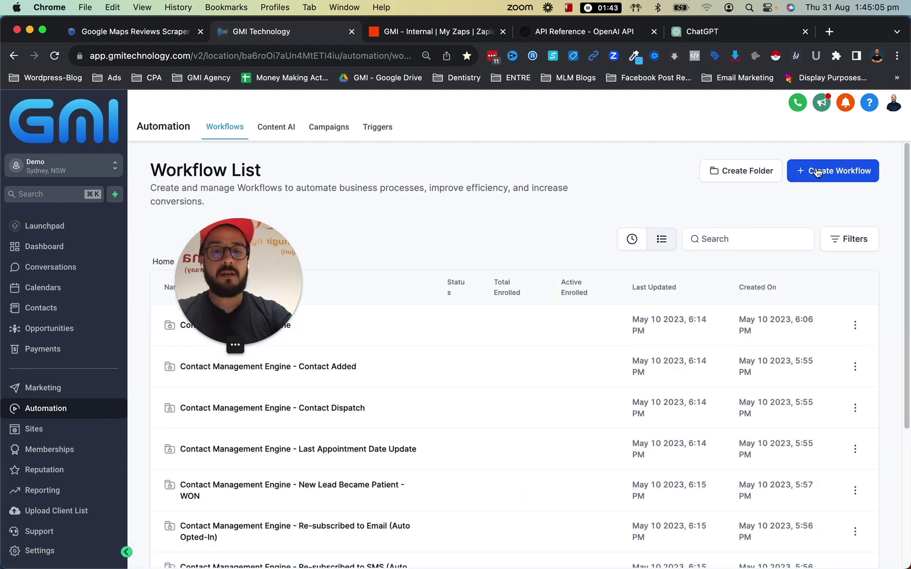
{"action": "left_click", "coordinate": [830, 172]}
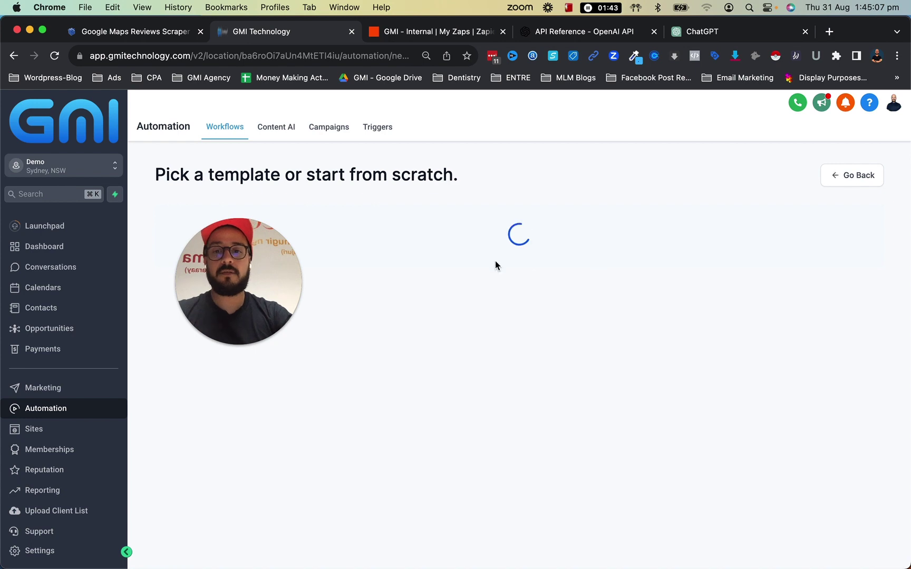
{"action": "left_click_drag", "start_coordinate": [230, 275], "coordinate": [480, 128]}
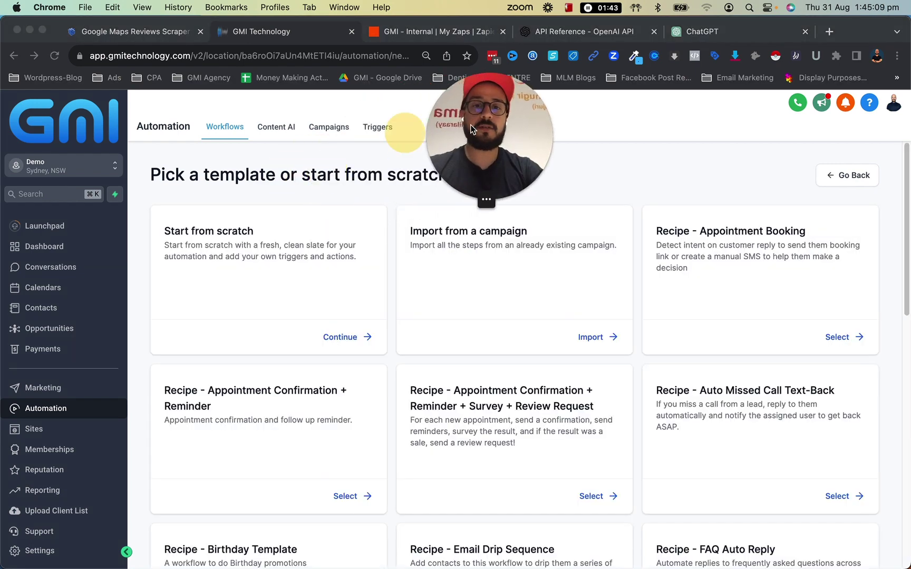
{"action": "left_click", "coordinate": [349, 337]}
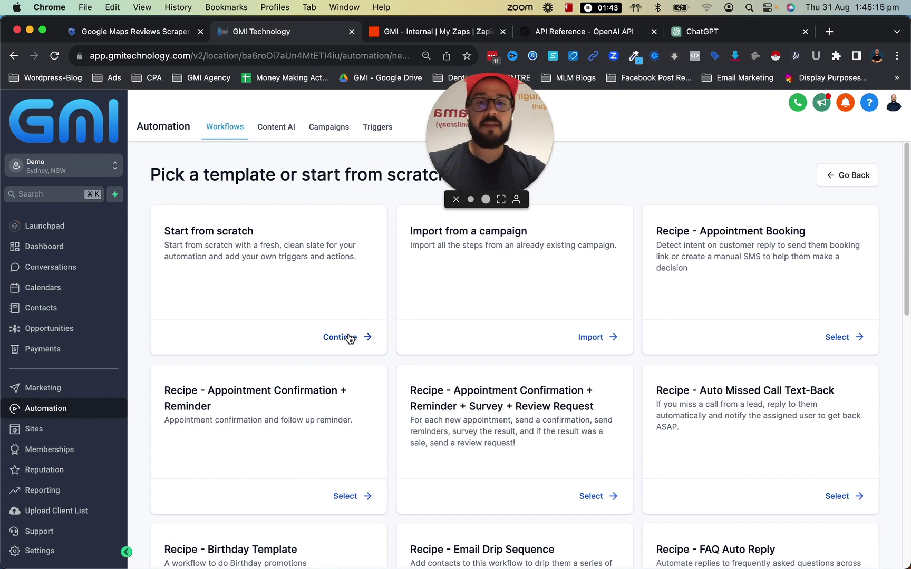
{"action": "left_click", "coordinate": [349, 337]}
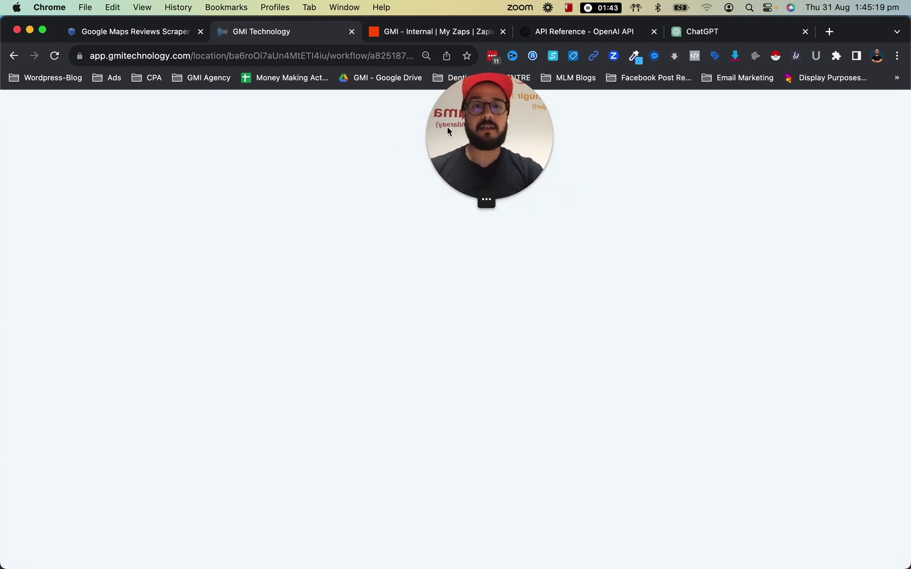
{"action": "left_click_drag", "start_coordinate": [450, 128], "coordinate": [769, 233]}
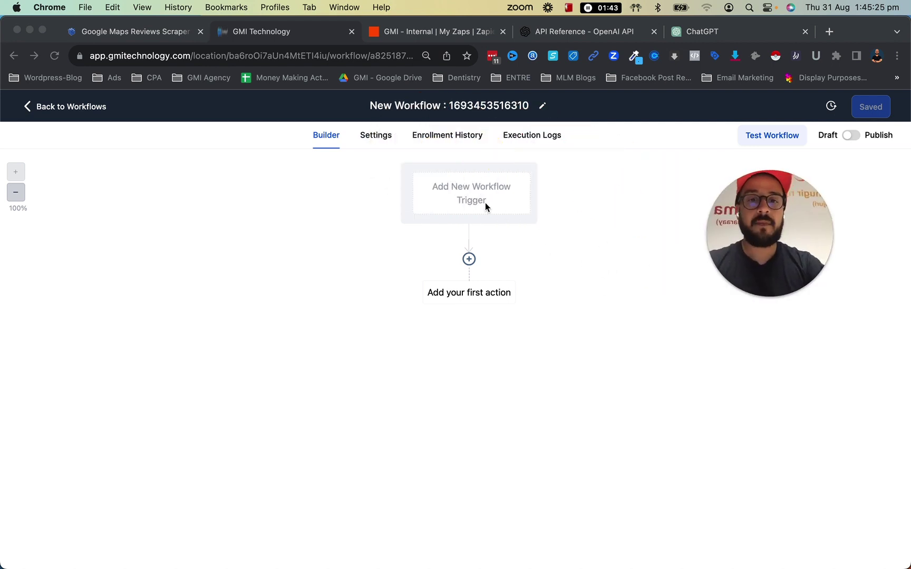
Add Call Status as the workflow's trigger.
{"action": "left_click", "coordinate": [456, 187]}
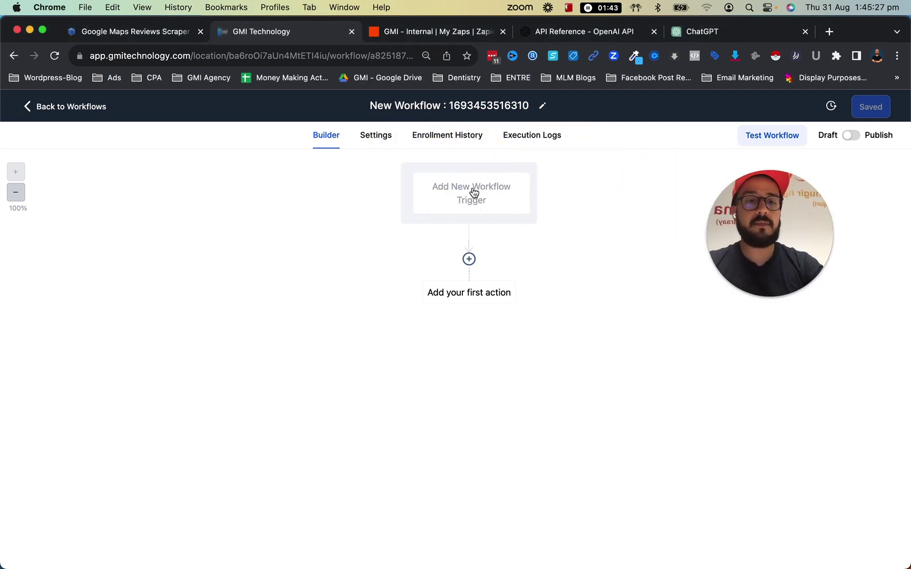
{"action": "left_click", "coordinate": [470, 191]}
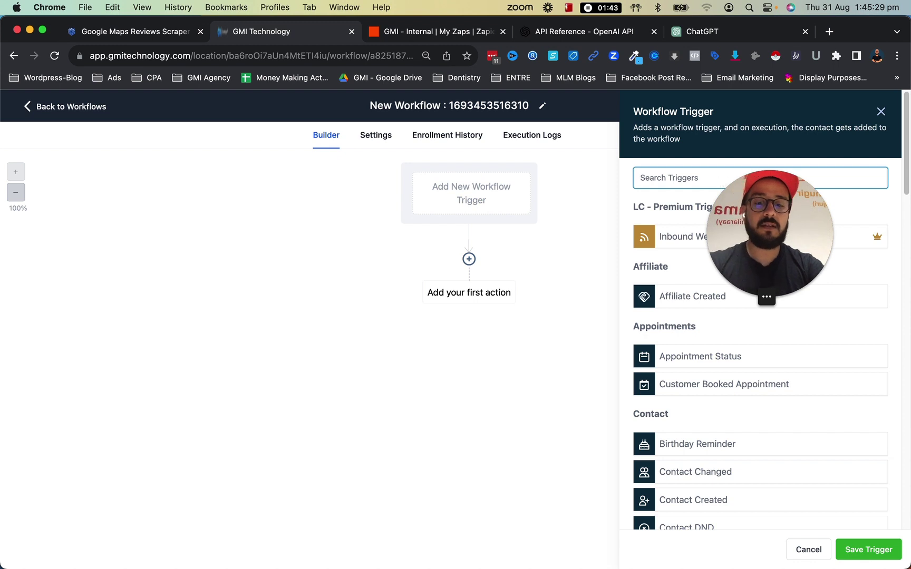
{"action": "type", "text": "ca"}
{"action": "left_click", "coordinate": [688, 238]}
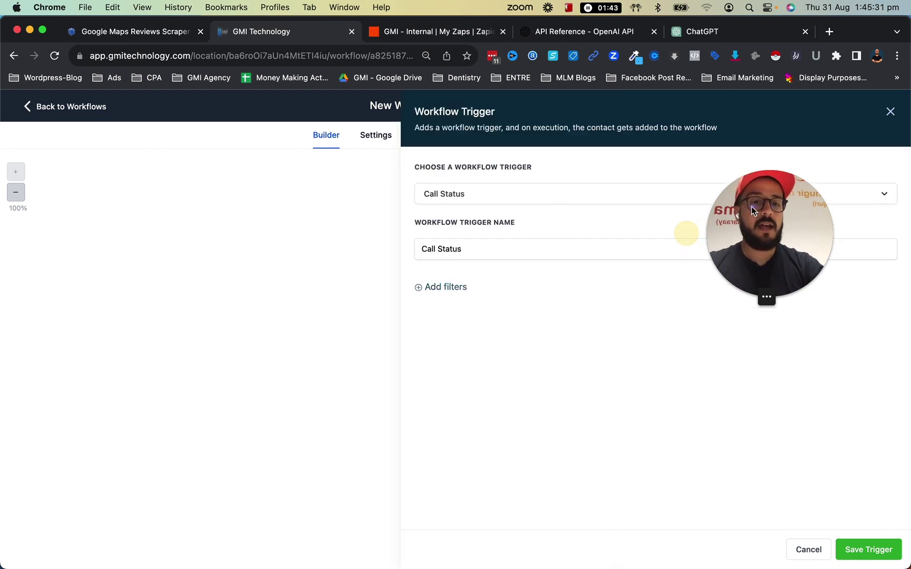
{"action": "left_click_drag", "start_coordinate": [789, 191], "coordinate": [253, 307]}
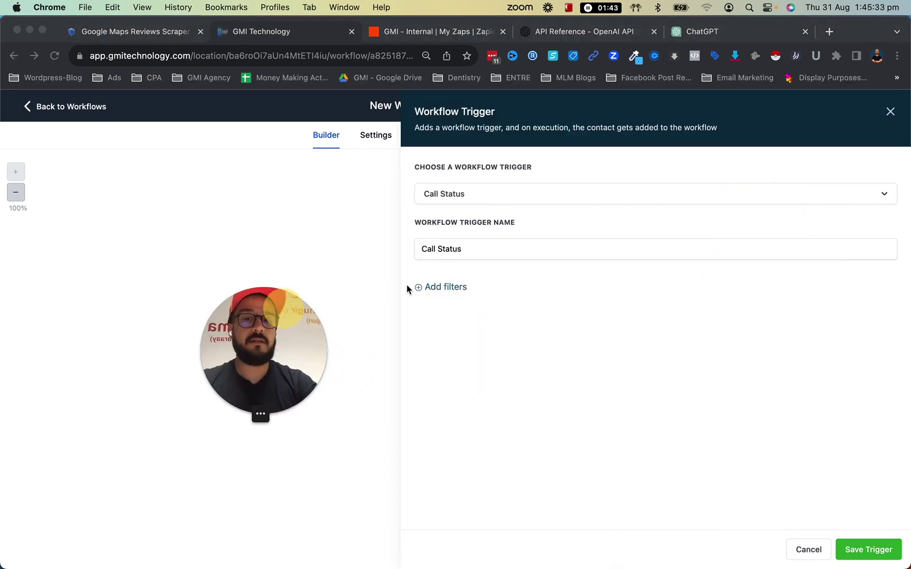
Filter the trigger to busy, canceled, no-answer and voicemail calls, then save it.
{"action": "left_click", "coordinate": [441, 289]}
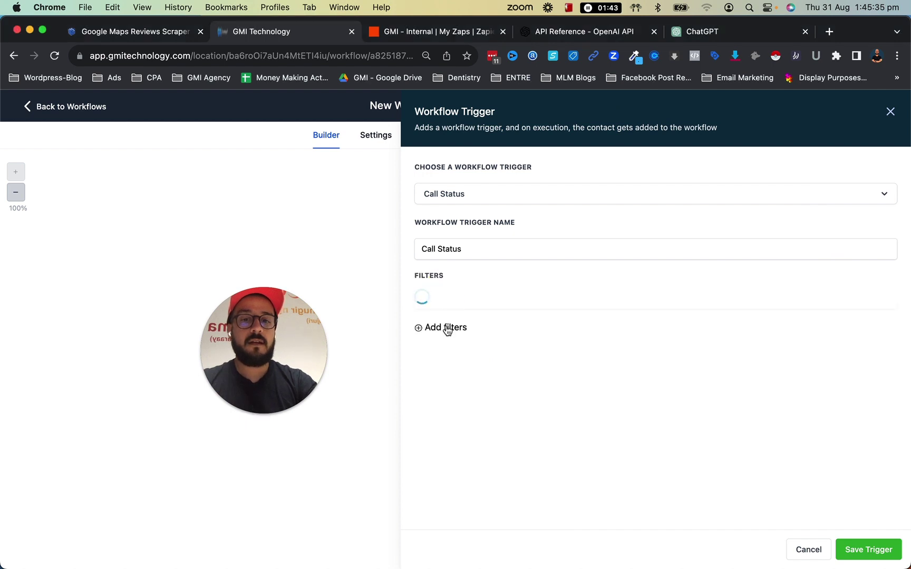
{"action": "left_click", "coordinate": [455, 302]}
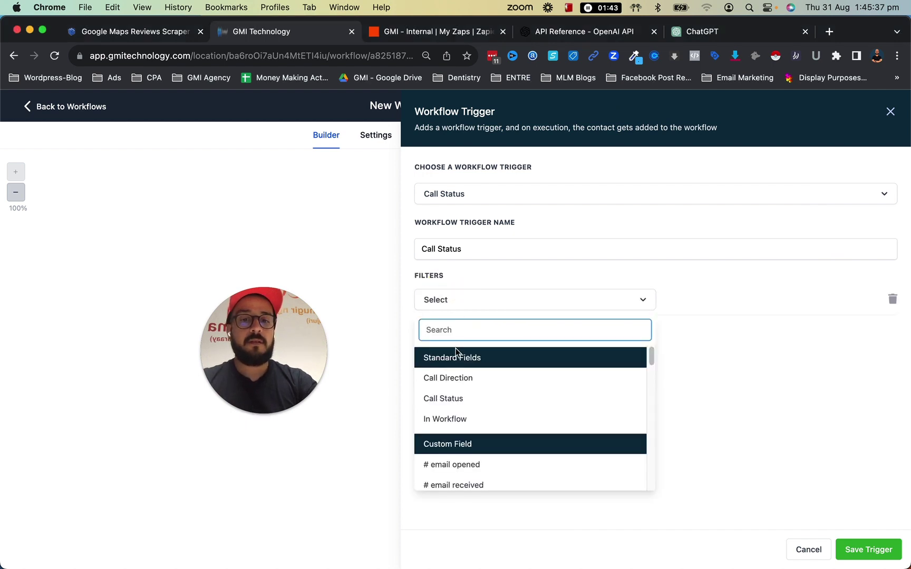
{"action": "left_click", "coordinate": [449, 399]}
{"action": "left_click", "coordinate": [758, 299]}
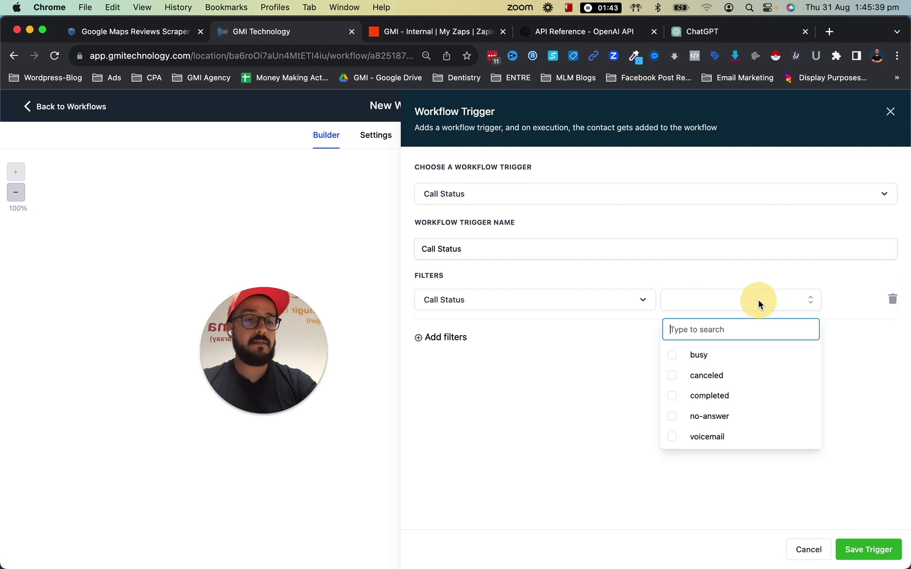
{"action": "left_click", "coordinate": [673, 358]}
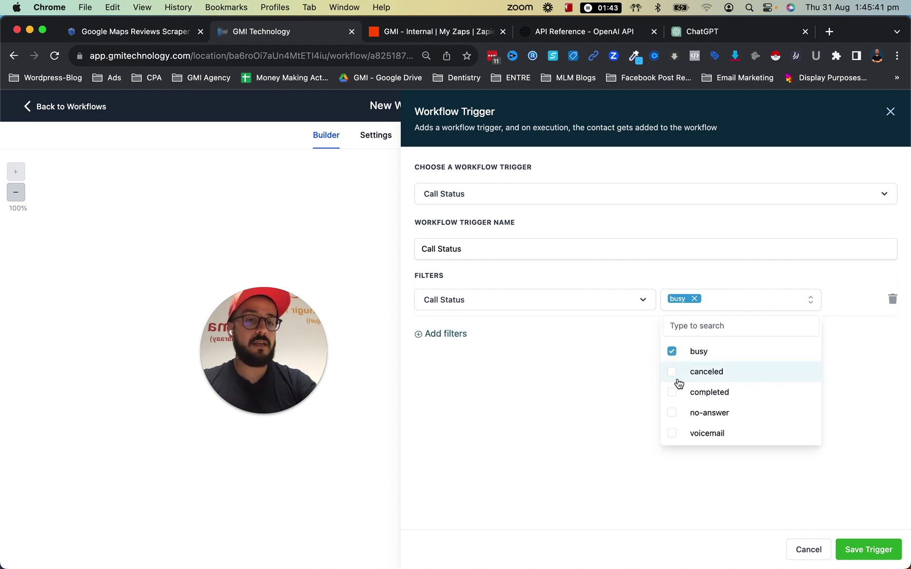
{"action": "left_click", "coordinate": [673, 373]}
{"action": "left_click", "coordinate": [671, 413]}
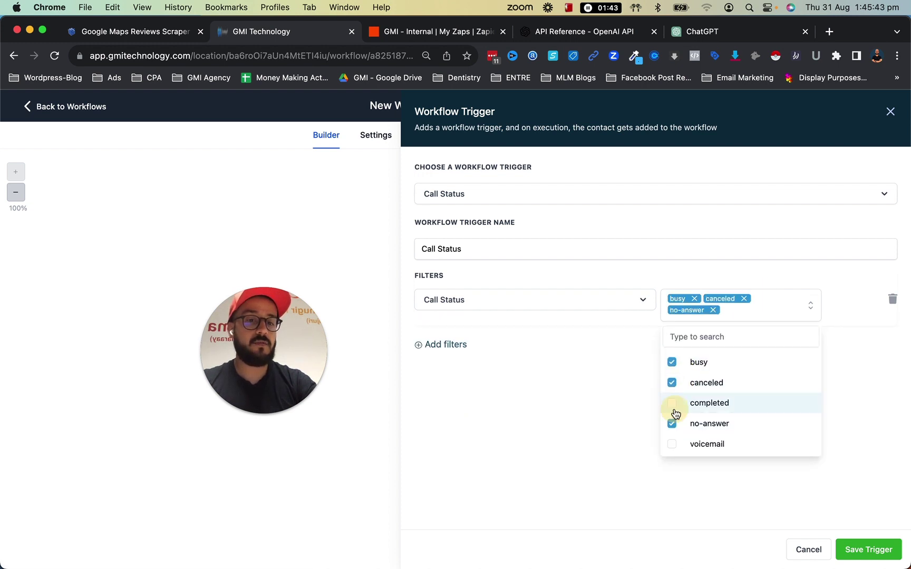
{"action": "left_click", "coordinate": [673, 444]}
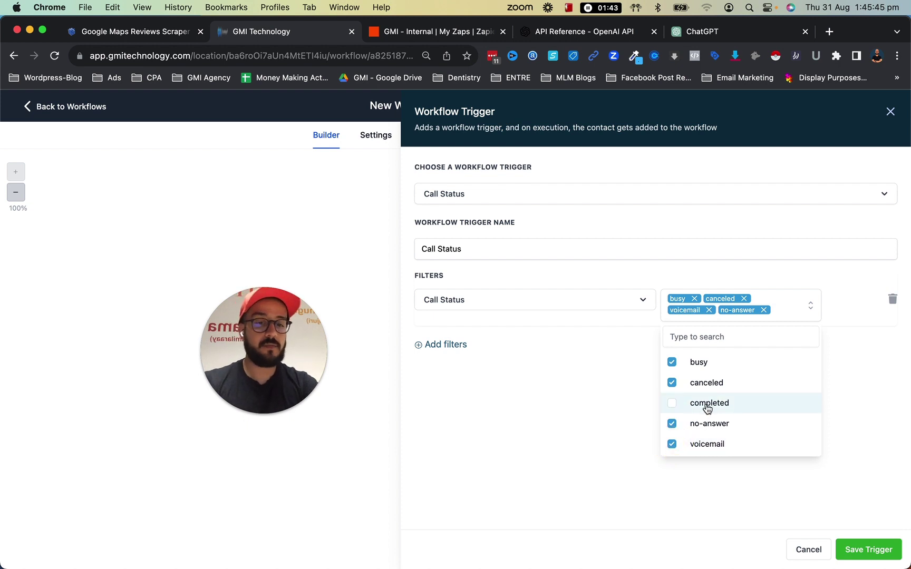
{"action": "left_click", "coordinate": [598, 458]}
{"action": "left_click", "coordinate": [875, 549]}
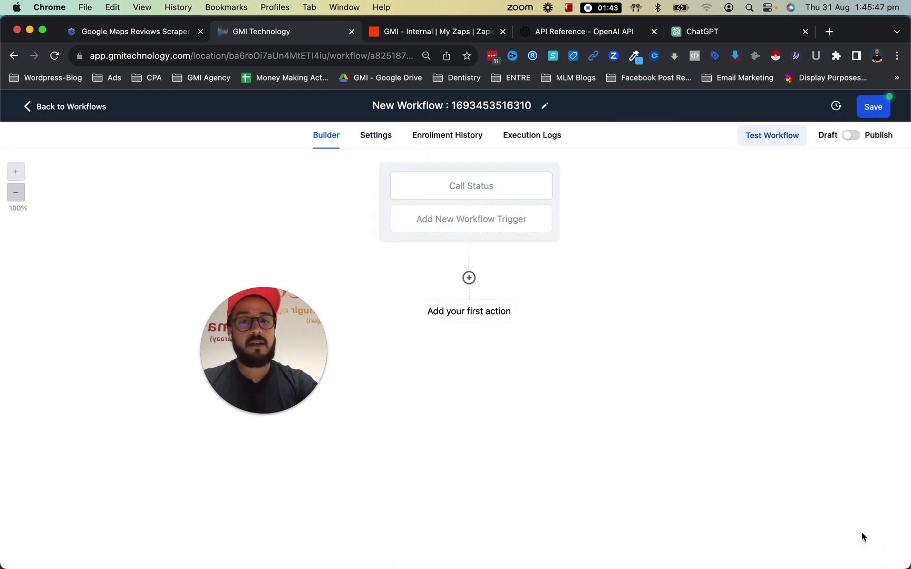
Show the available actions for the workflow's first step, below the Call Status trigger.
{"action": "left_click", "coordinate": [463, 319]}
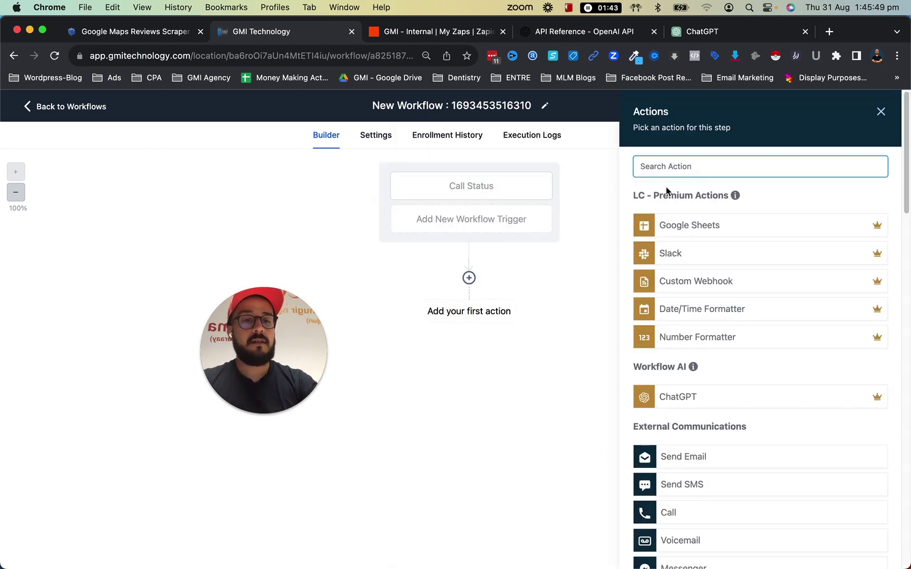